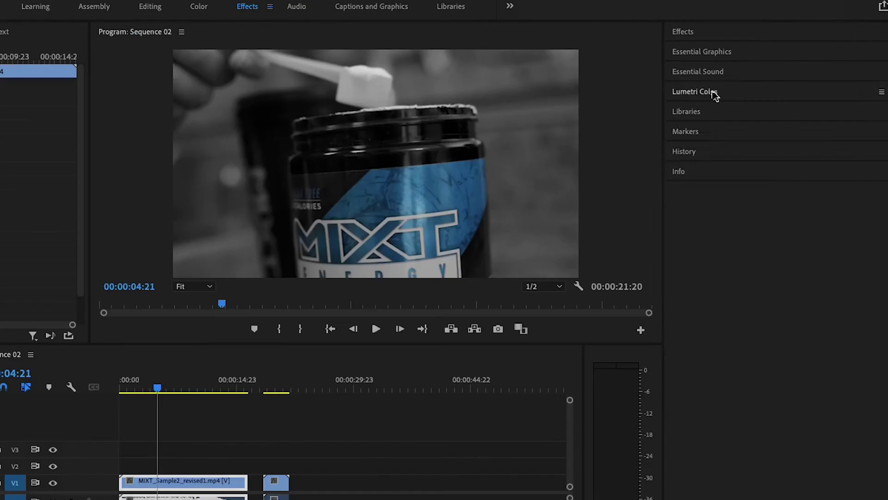
Step: Show the Lumetri Color curves and park the playhead on the second MIXT clip
click(844, 86)
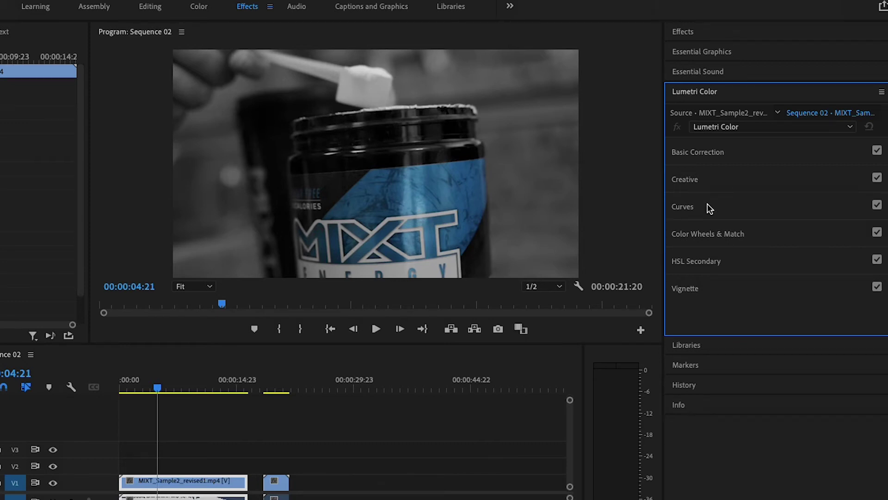
click(709, 207)
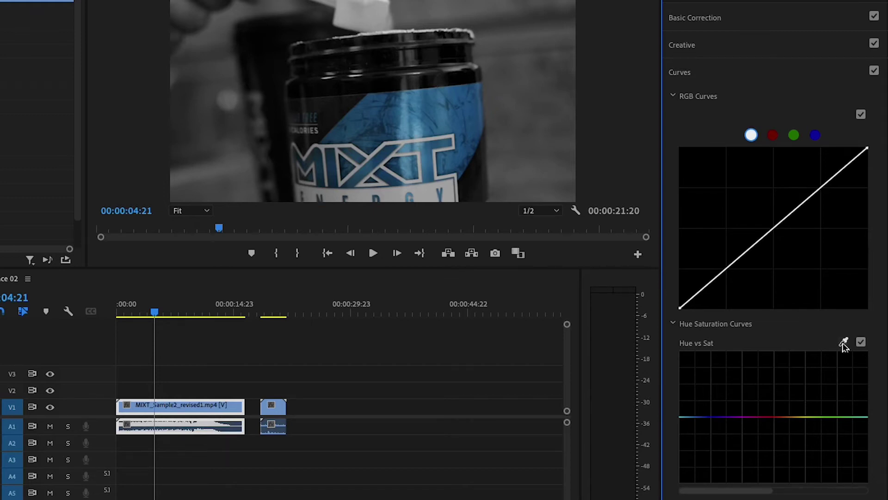
drag(274, 313, 286, 312)
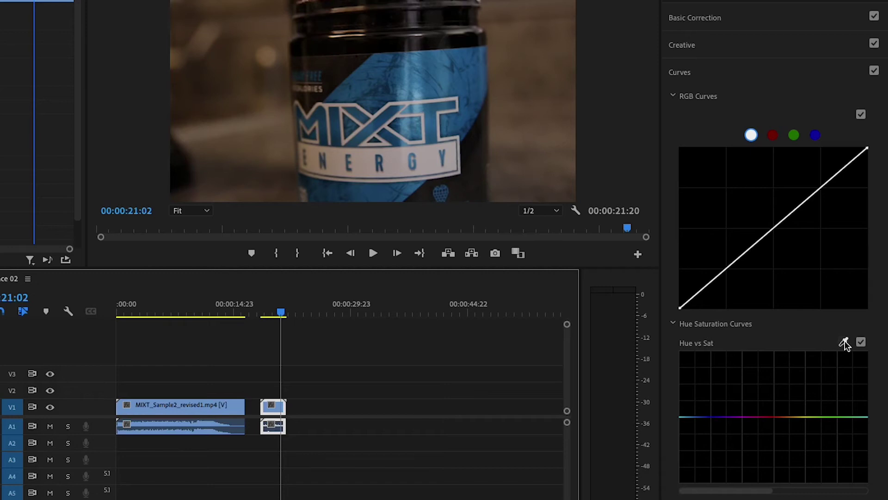
Step: Sample the MIXT label's blue with the Hue vs Sat eyedropper and nudge its saturation up
click(844, 341)
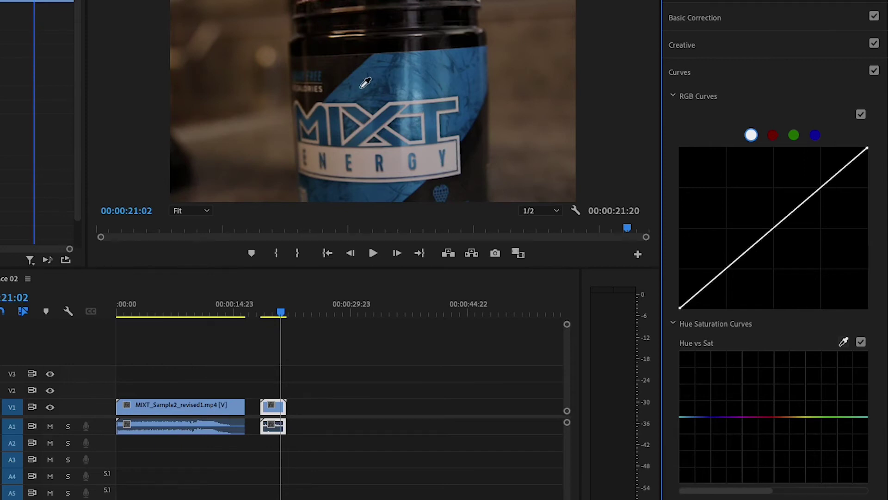
click(365, 82)
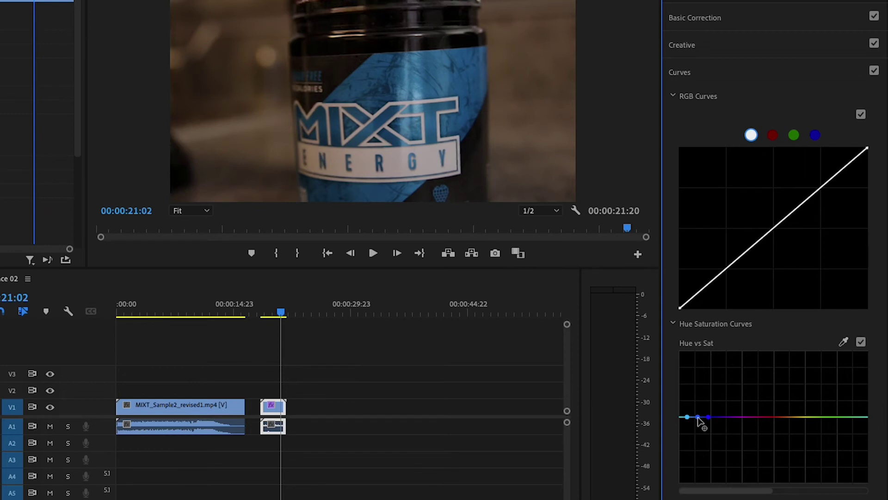
drag(700, 419, 698, 412)
Step: Drain saturation from all non-blue hues so only the blue label stays colored, then scrub back to review
drag(712, 419, 724, 482)
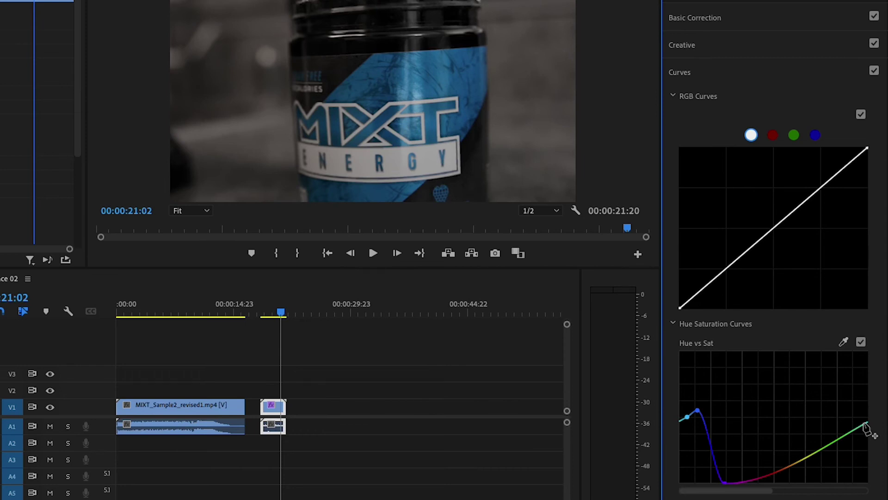
click(866, 426)
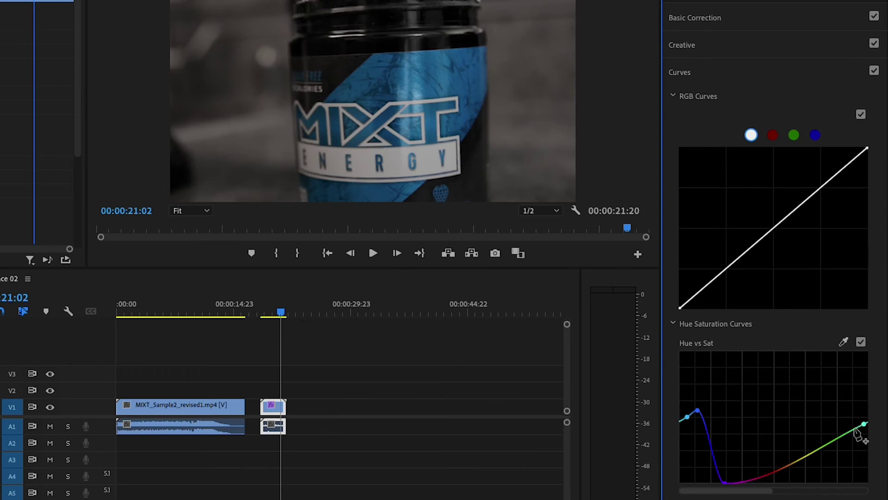
drag(856, 435, 858, 483)
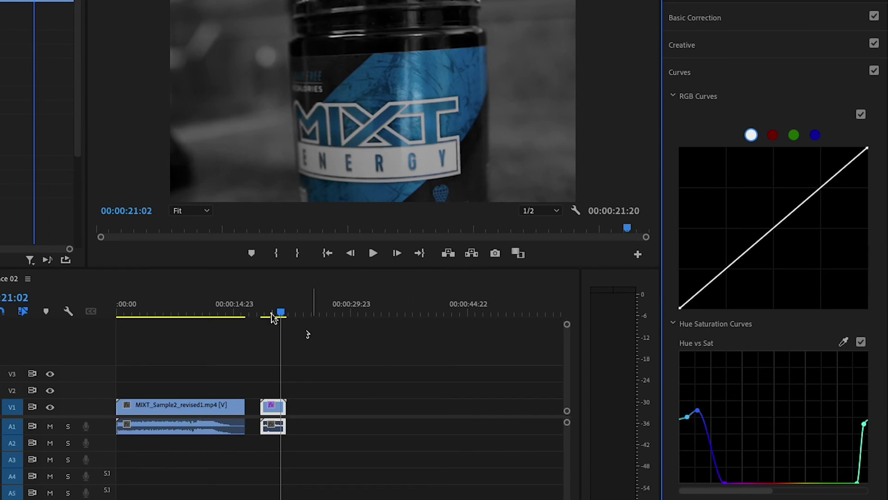
drag(281, 314, 273, 314)
key(space)
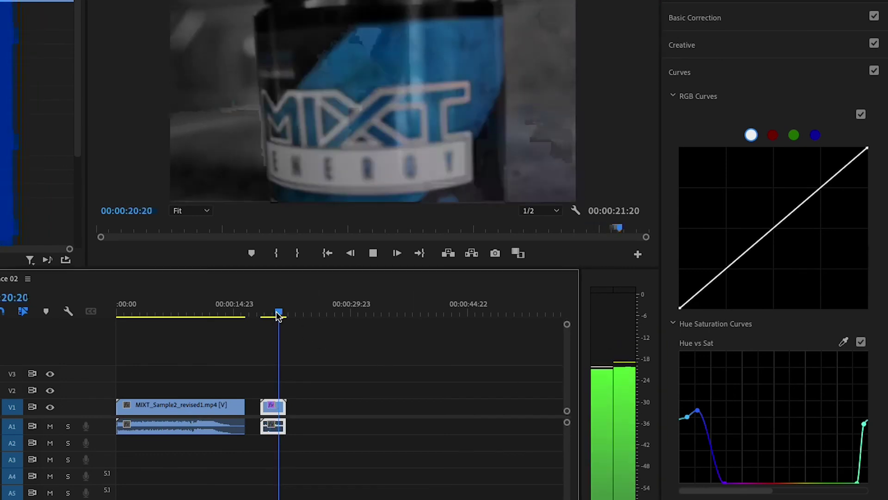
drag(274, 311, 284, 316)
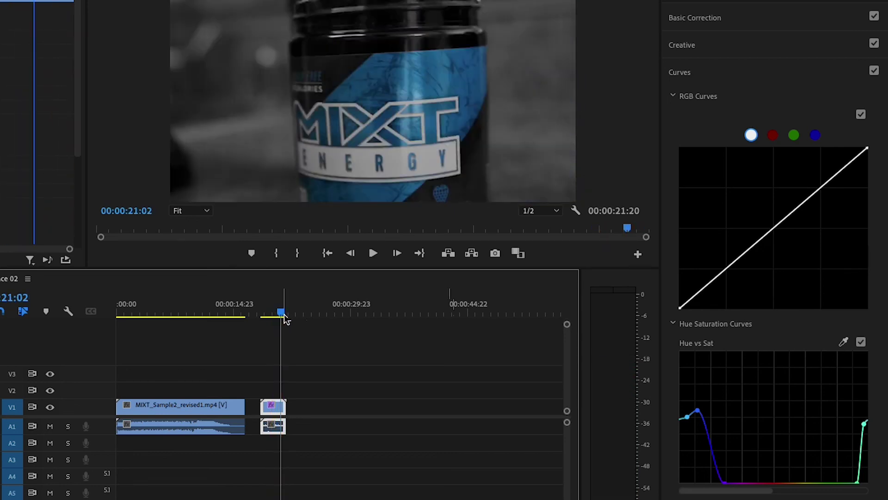